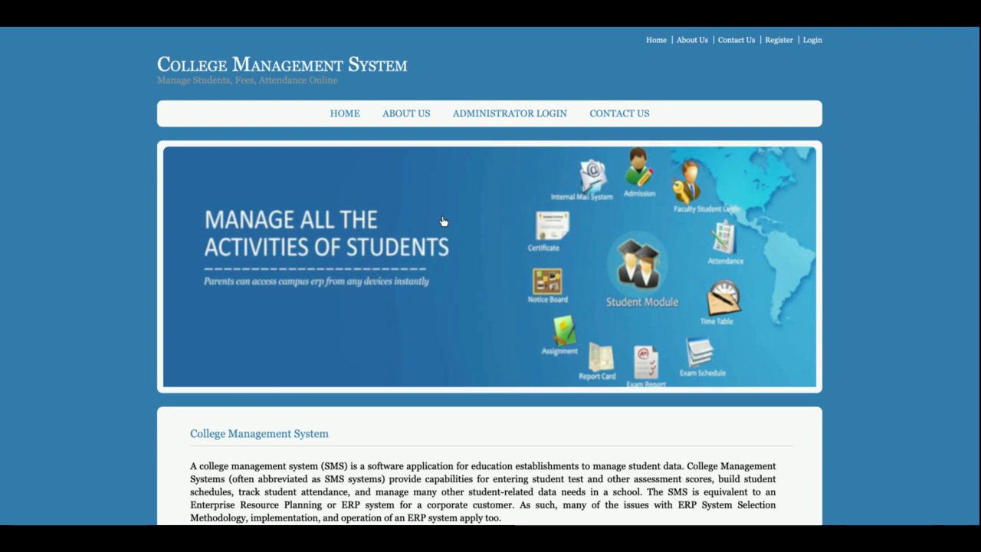
Step: Scroll up and down through the College Management System home page
{"action": "scroll", "coordinate": [443, 221], "scroll_direction": "down", "scroll_amount": 3}
{"action": "scroll", "coordinate": [442, 222], "scroll_direction": "up", "scroll_amount": 3}
{"action": "scroll", "coordinate": [442, 221], "scroll_direction": "down", "scroll_amount": 5}
{"action": "scroll", "coordinate": [443, 223], "scroll_direction": "up", "scroll_amount": 5}
{"action": "scroll", "coordinate": [443, 221], "scroll_direction": "down", "scroll_amount": 5}
{"action": "scroll", "coordinate": [442, 221], "scroll_direction": "up", "scroll_amount": 5}
{"action": "scroll", "coordinate": [419, 202], "scroll_direction": "down", "scroll_amount": 4}
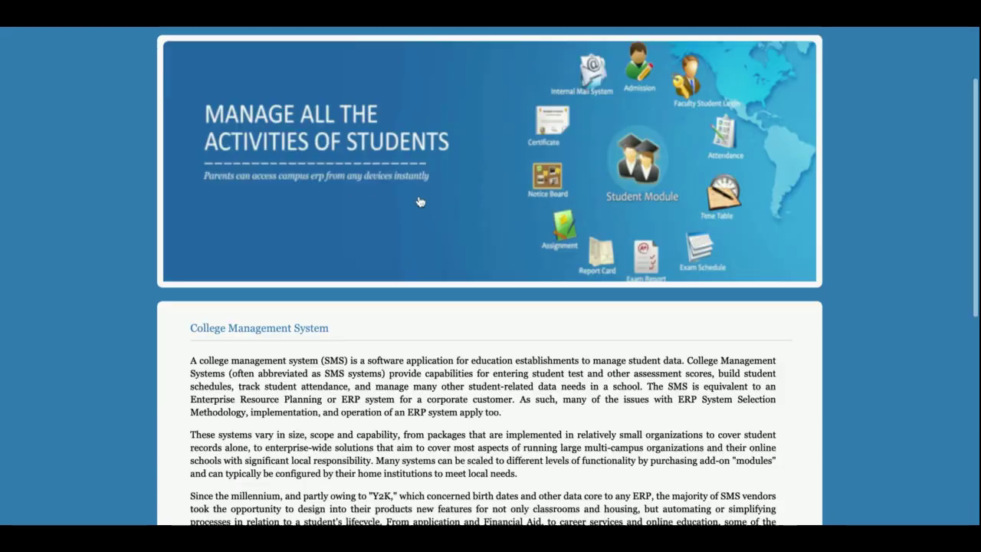
{"action": "scroll", "coordinate": [419, 201], "scroll_direction": "down", "scroll_amount": 6}
{"action": "scroll", "coordinate": [419, 201], "scroll_direction": "up", "scroll_amount": 10}
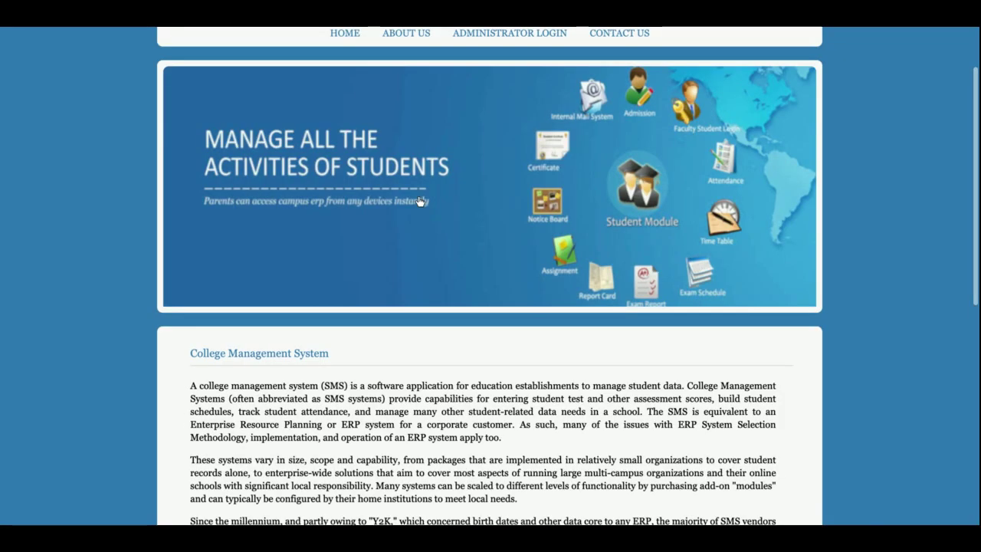
{"action": "scroll", "coordinate": [419, 202], "scroll_direction": "down", "scroll_amount": 10}
{"action": "scroll", "coordinate": [420, 202], "scroll_direction": "up", "scroll_amount": 4}
{"action": "scroll", "coordinate": [419, 202], "scroll_direction": "up", "scroll_amount": 3}
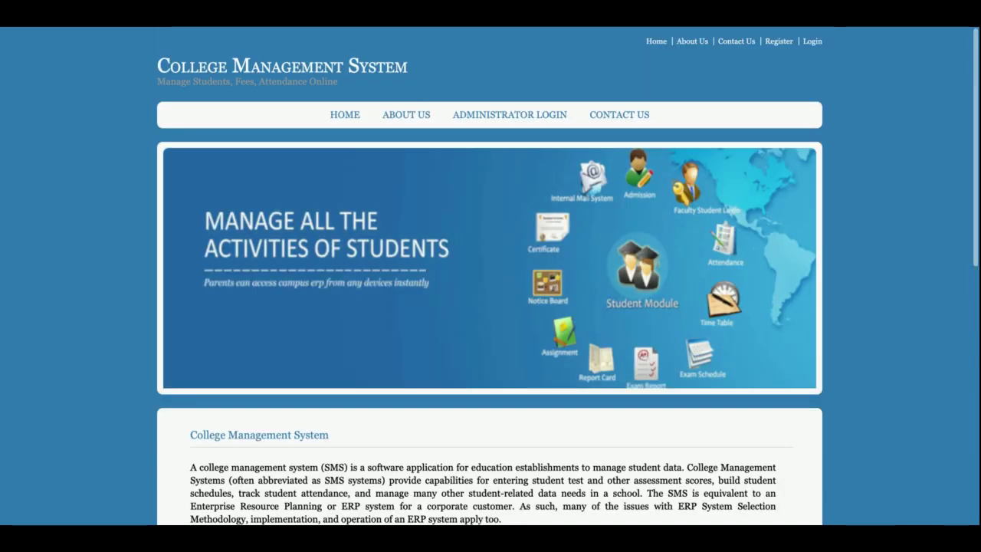
Step: Go to About Us and scroll through its introduction and SMS feature list
{"action": "left_click", "coordinate": [405, 113]}
{"action": "scroll", "coordinate": [445, 170], "scroll_direction": "down", "scroll_amount": 3}
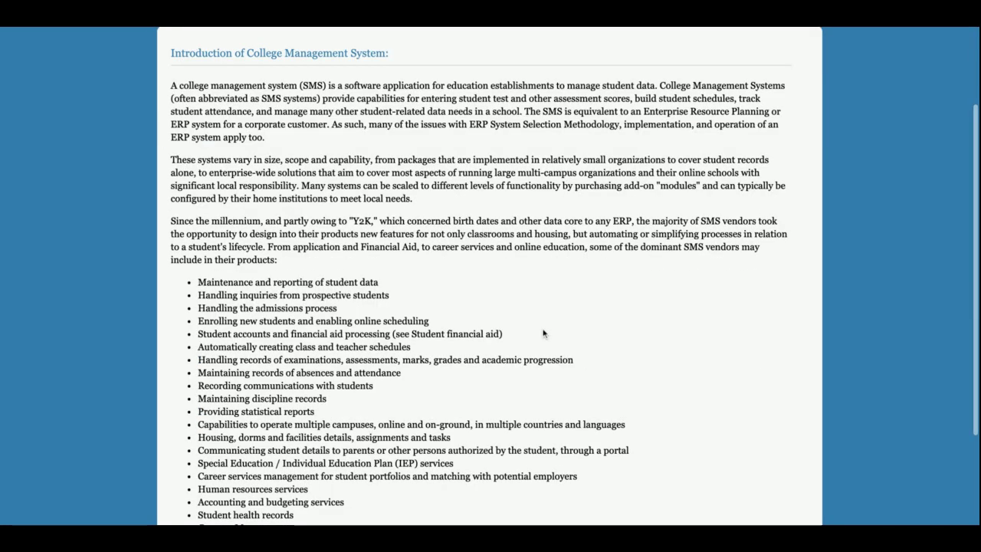
{"action": "scroll", "coordinate": [543, 333], "scroll_direction": "up", "scroll_amount": 3}
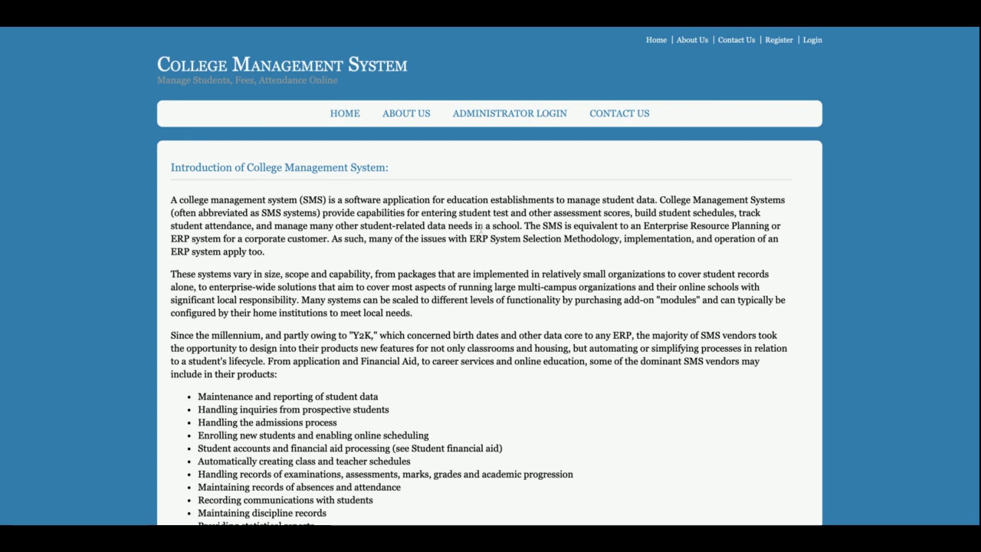
Step: Check the Administrator Login and Contact Us forms, ending on the prefilled Administrator Login form
{"action": "left_click", "coordinate": [510, 115]}
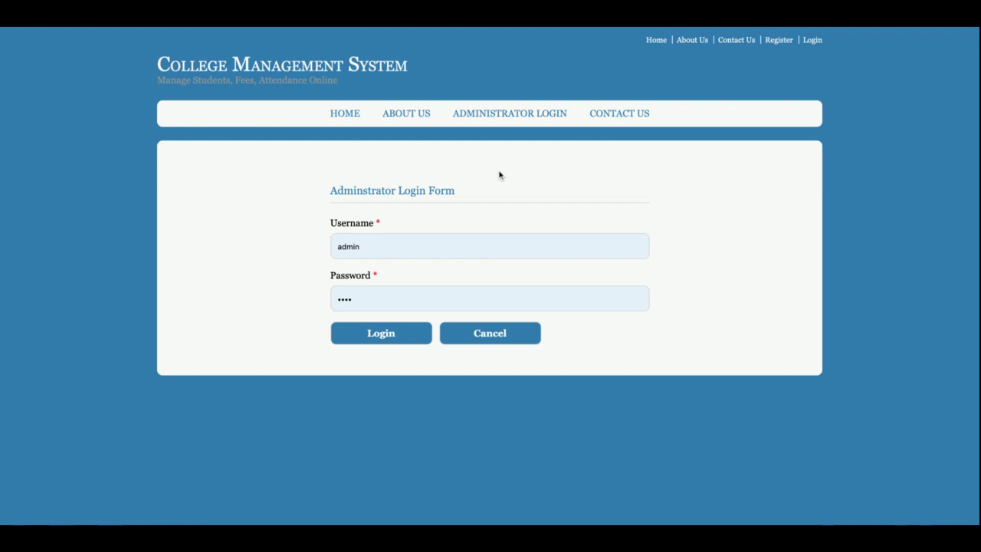
{"action": "left_click", "coordinate": [620, 116]}
{"action": "scroll", "coordinate": [550, 228], "scroll_direction": "down", "scroll_amount": 2}
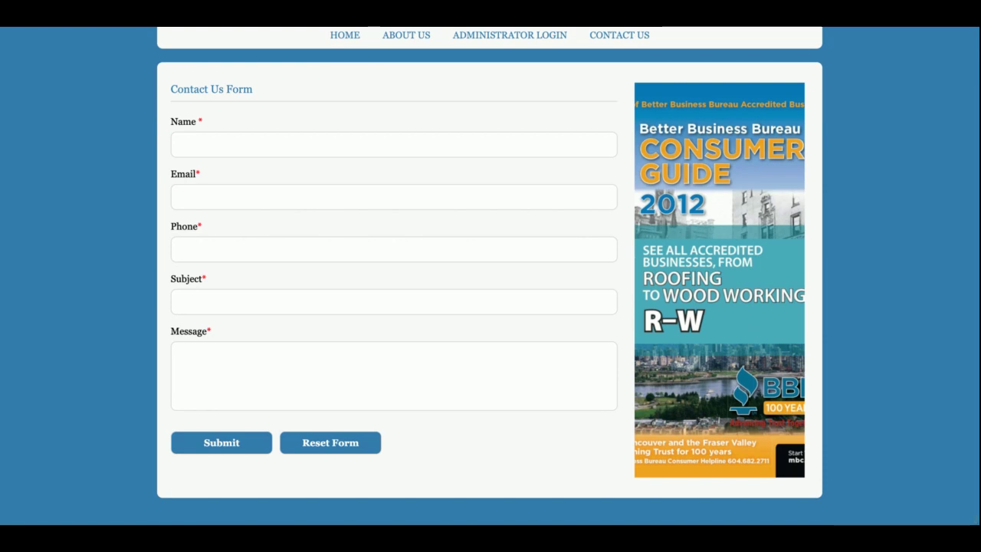
{"action": "scroll", "coordinate": [460, 253], "scroll_direction": "up", "scroll_amount": 2}
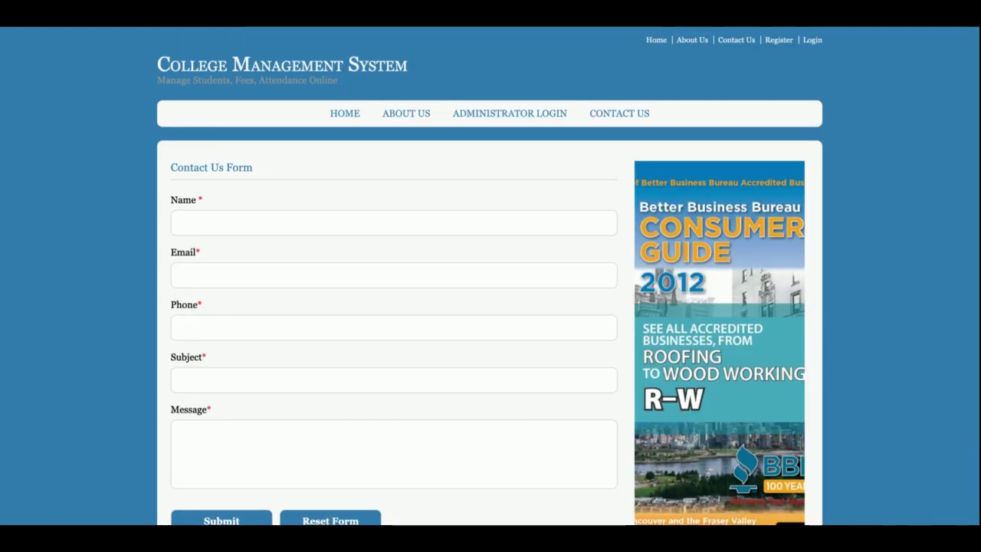
{"action": "left_click", "coordinate": [519, 120]}
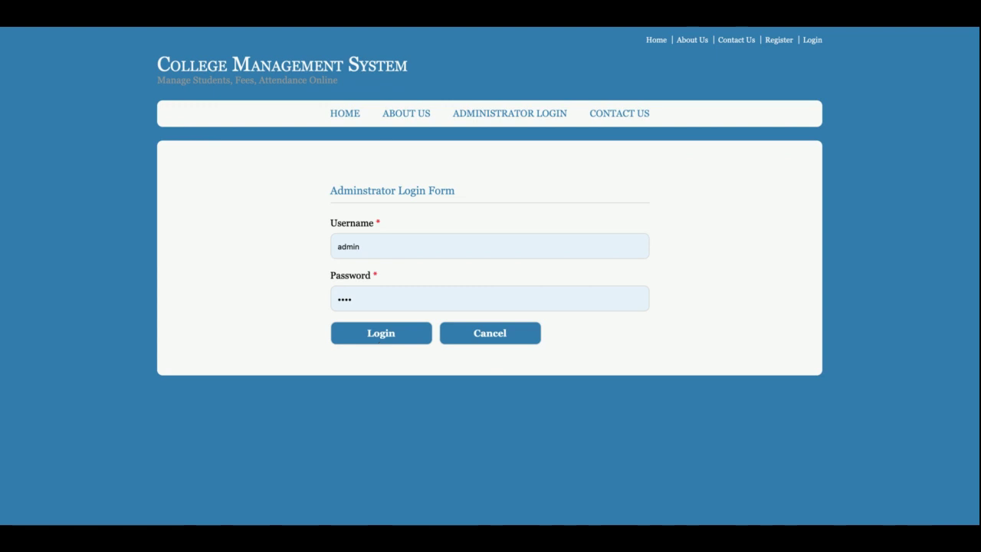
{"action": "left_click", "coordinate": [388, 335]}
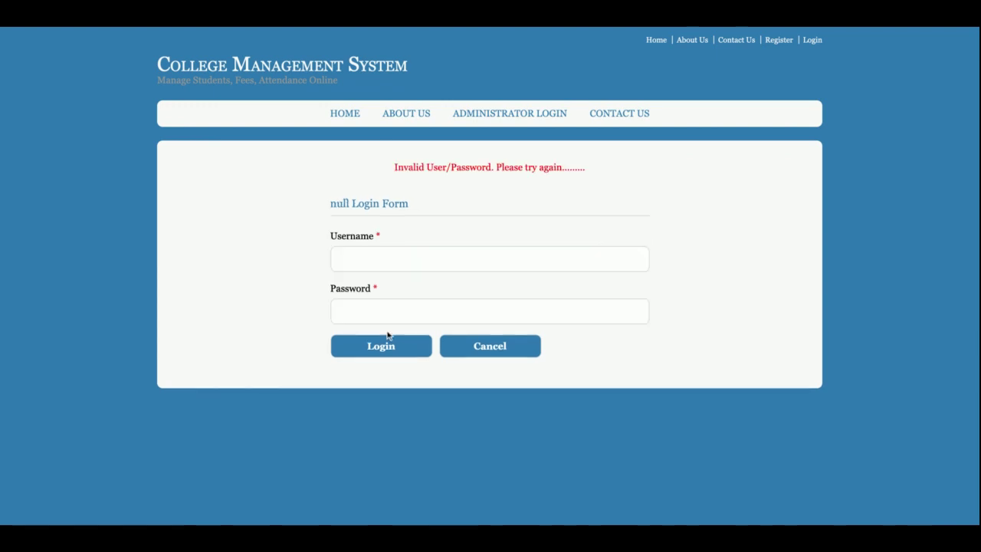
{"action": "double_click", "coordinate": [460, 254]}
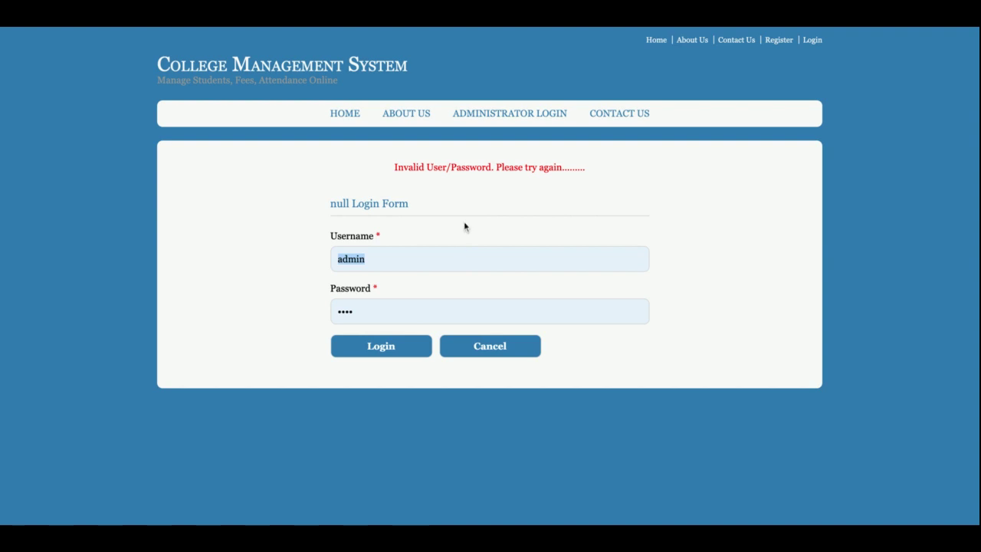
{"action": "type", "text": "admin"}
{"action": "key", "text": "Tab"}
{"action": "type", "text": "1234"}
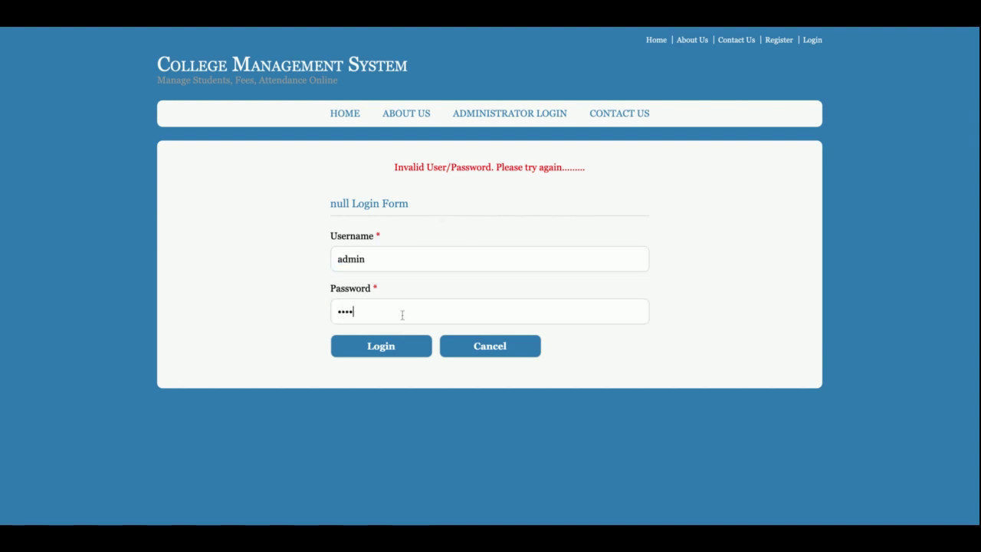
{"action": "left_click", "coordinate": [381, 354]}
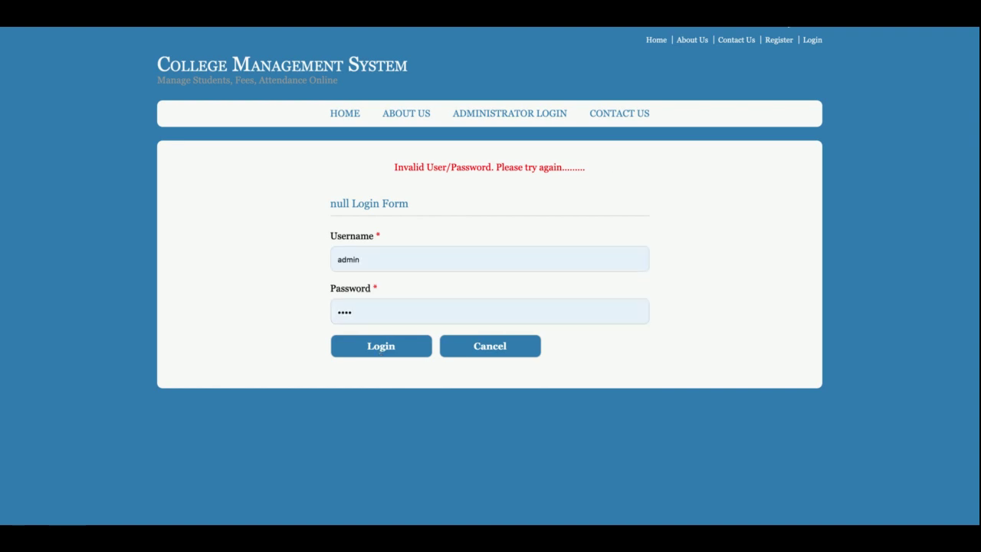
{"action": "left_click", "coordinate": [767, 39]}
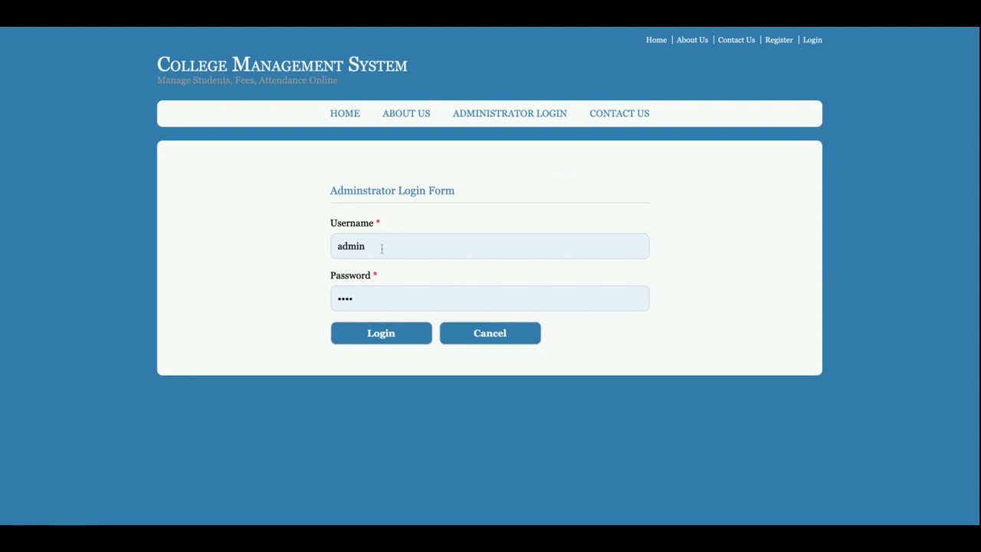
{"action": "left_click", "coordinate": [389, 338]}
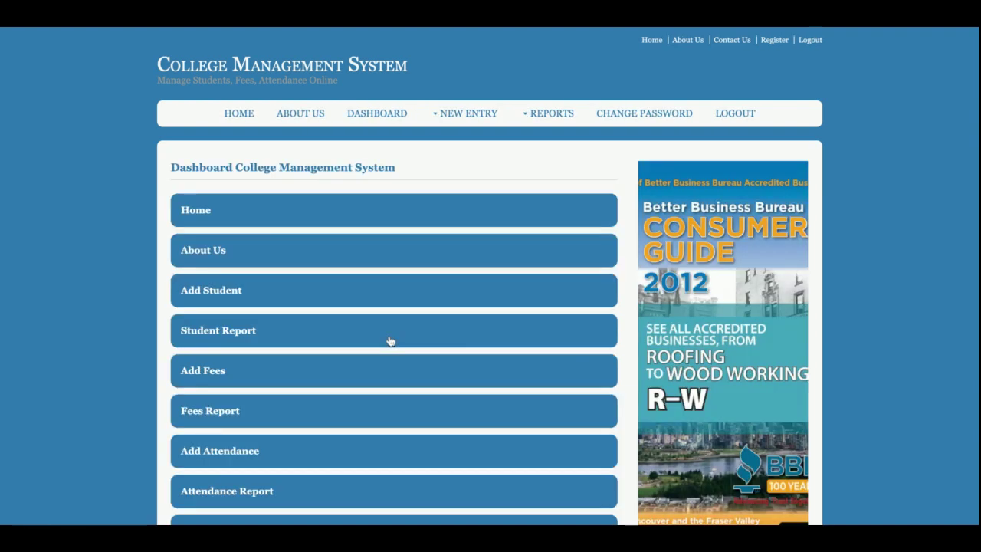
Step: Select the word 'College', then the whole dashboard heading
{"action": "scroll", "coordinate": [389, 342], "scroll_direction": "down", "scroll_amount": 2}
{"action": "scroll", "coordinate": [390, 341], "scroll_direction": "up", "scroll_amount": 2}
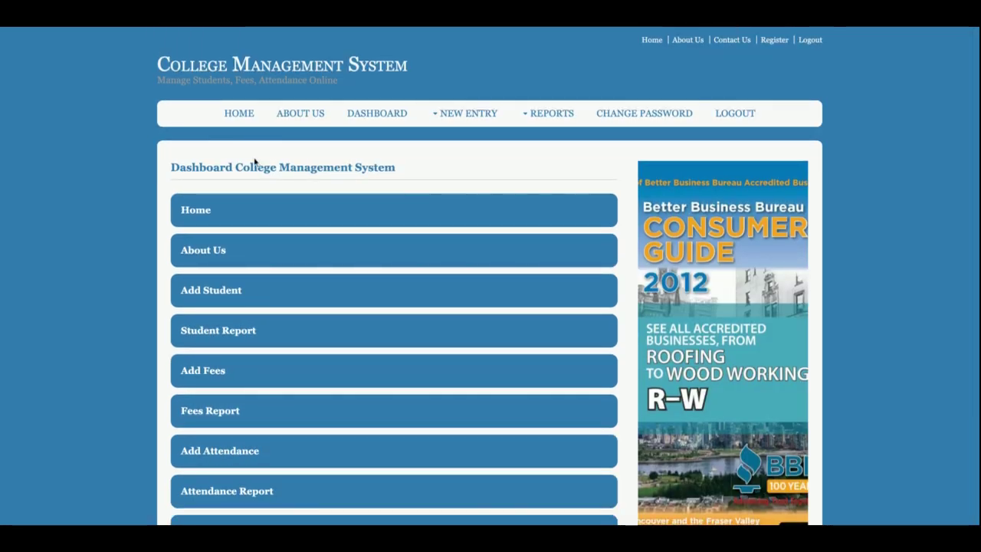
{"action": "double_click", "coordinate": [256, 166]}
{"action": "left_click", "coordinate": [273, 168]}
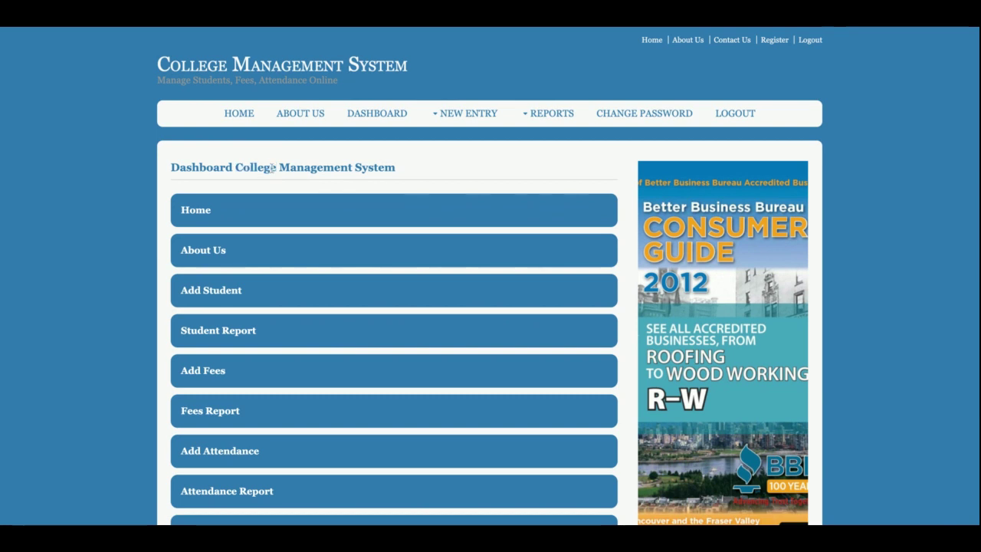
{"action": "triple_click", "coordinate": [272, 167]}
Step: Scroll through the dashboard's options, from Add Student through Change Password and Logout
{"action": "scroll", "coordinate": [272, 170], "scroll_direction": "down", "scroll_amount": 1}
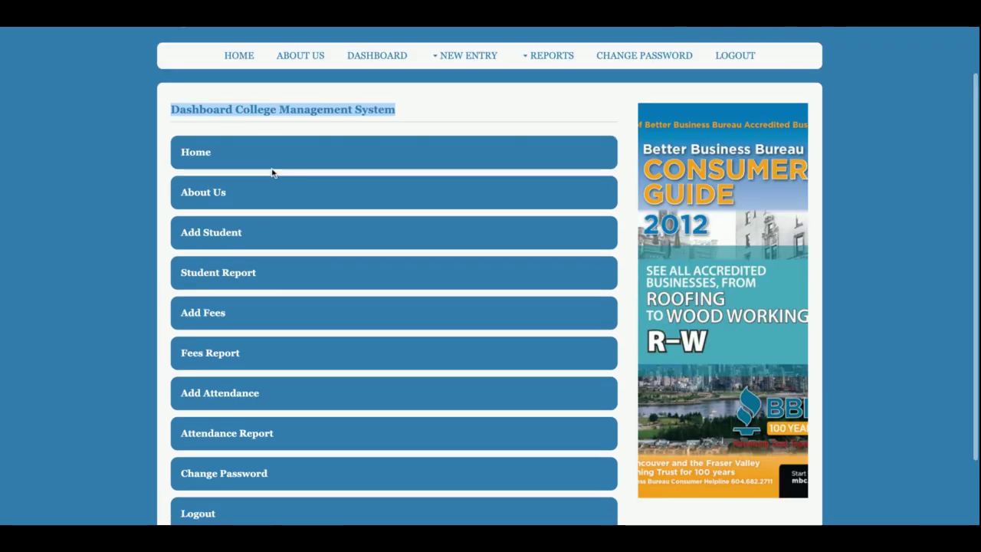
{"action": "scroll", "coordinate": [249, 311], "scroll_direction": "down", "scroll_amount": 1}
{"action": "scroll", "coordinate": [252, 313], "scroll_direction": "down", "scroll_amount": 1}
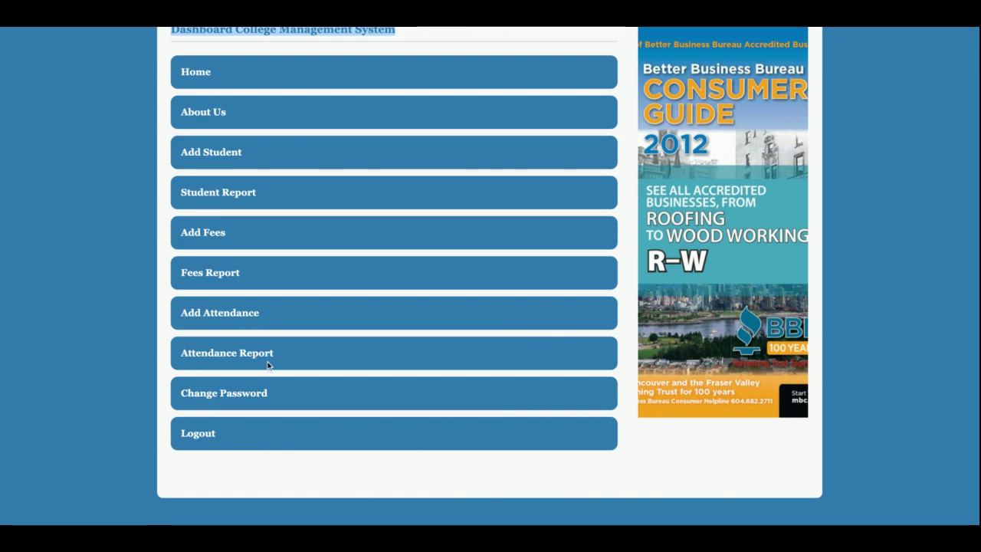
{"action": "scroll", "coordinate": [269, 365], "scroll_direction": "up", "scroll_amount": 2}
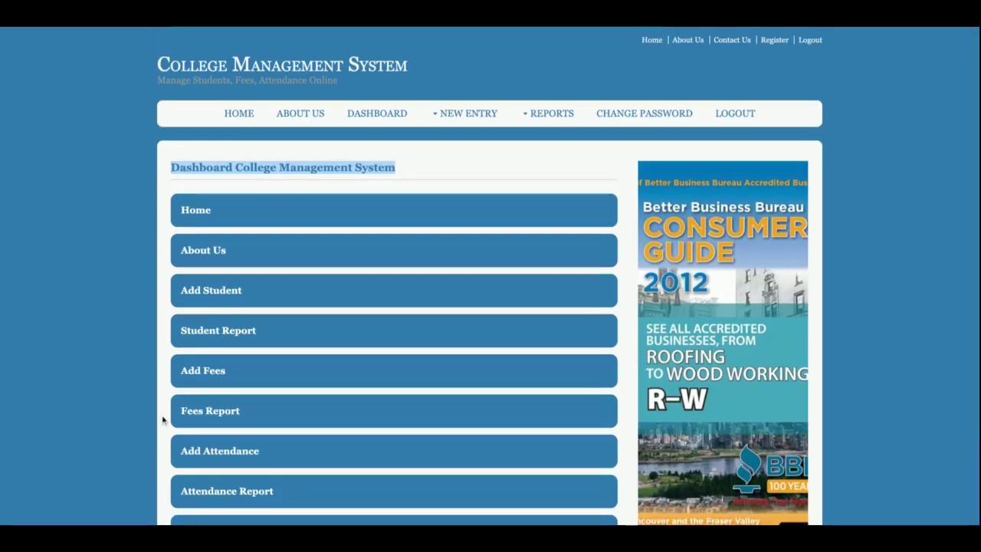
{"action": "scroll", "coordinate": [228, 413], "scroll_direction": "up", "scroll_amount": 1}
Step: Go to the Student Registration entry form via NEW ENTRY and scroll through it
{"action": "left_click", "coordinate": [466, 118]}
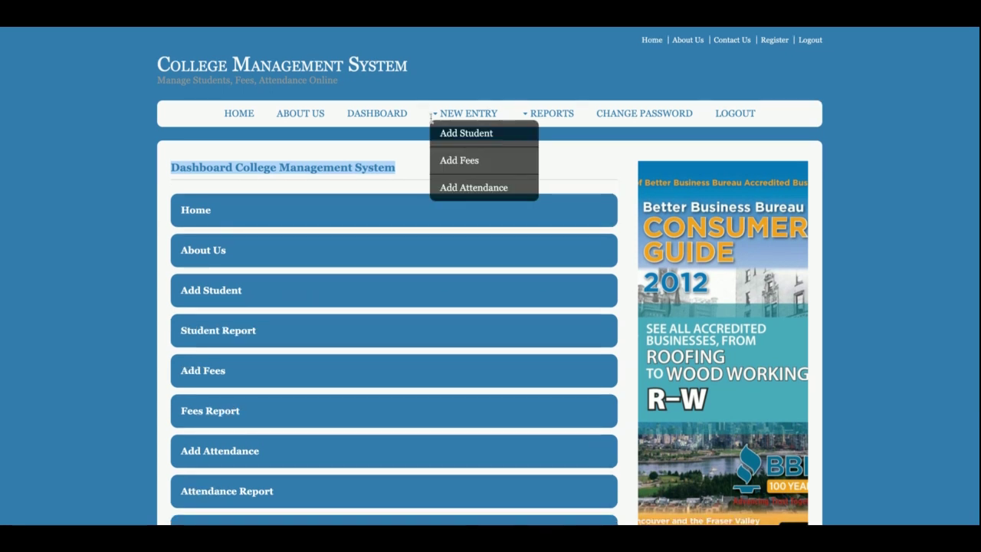
{"action": "left_click", "coordinate": [471, 139]}
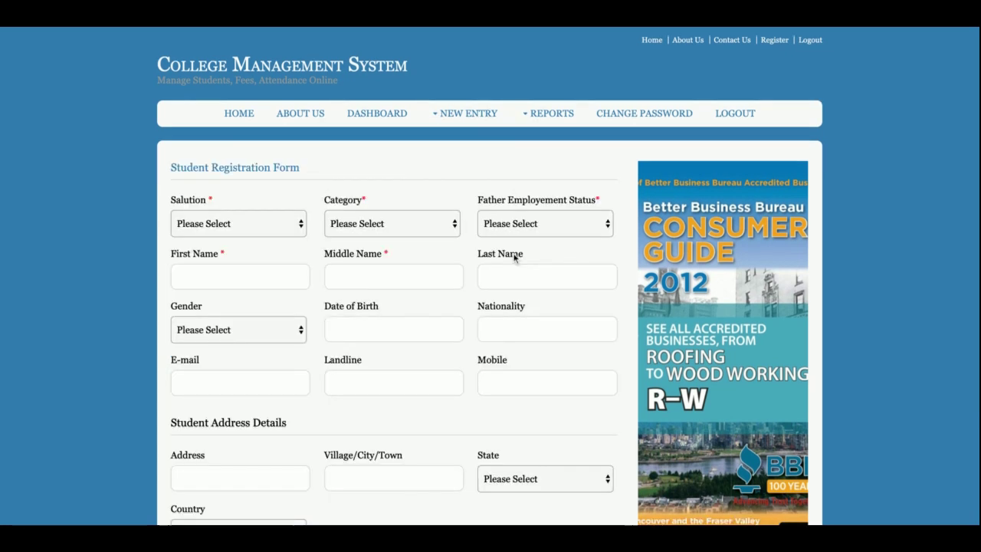
{"action": "scroll", "coordinate": [532, 280], "scroll_direction": "down", "scroll_amount": 2}
{"action": "scroll", "coordinate": [532, 280], "scroll_direction": "up", "scroll_amount": 2}
{"action": "scroll", "coordinate": [532, 281], "scroll_direction": "down", "scroll_amount": 3}
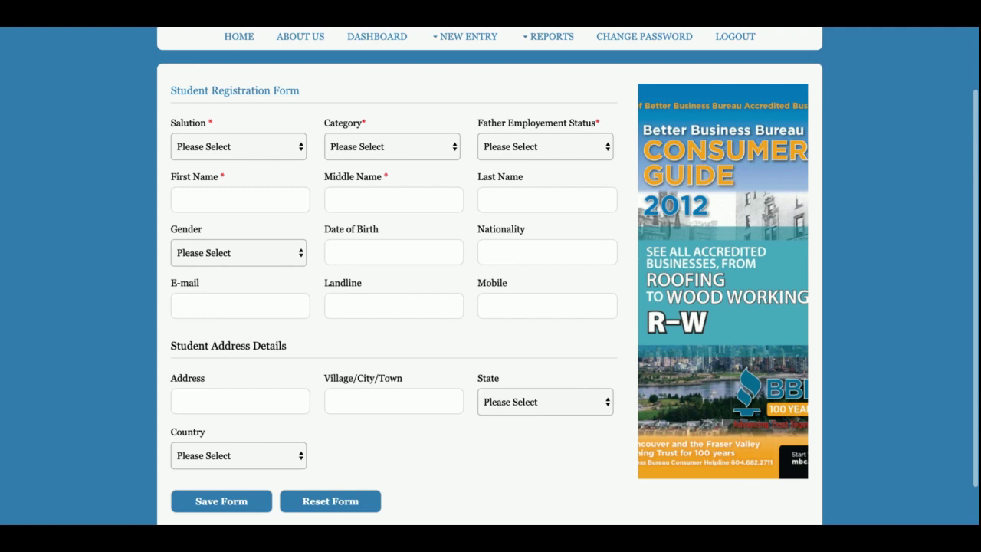
{"action": "scroll", "coordinate": [532, 281], "scroll_direction": "up", "scroll_amount": 3}
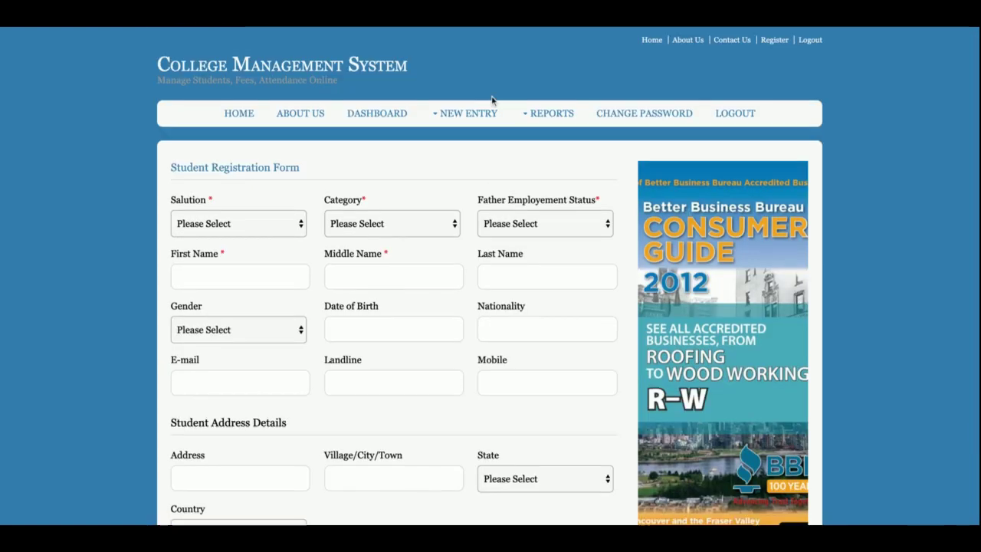
Step: Go to the Student Fees Payment form and choose a student roll number and the month April
{"action": "left_click", "coordinate": [466, 117]}
{"action": "left_click", "coordinate": [464, 161]}
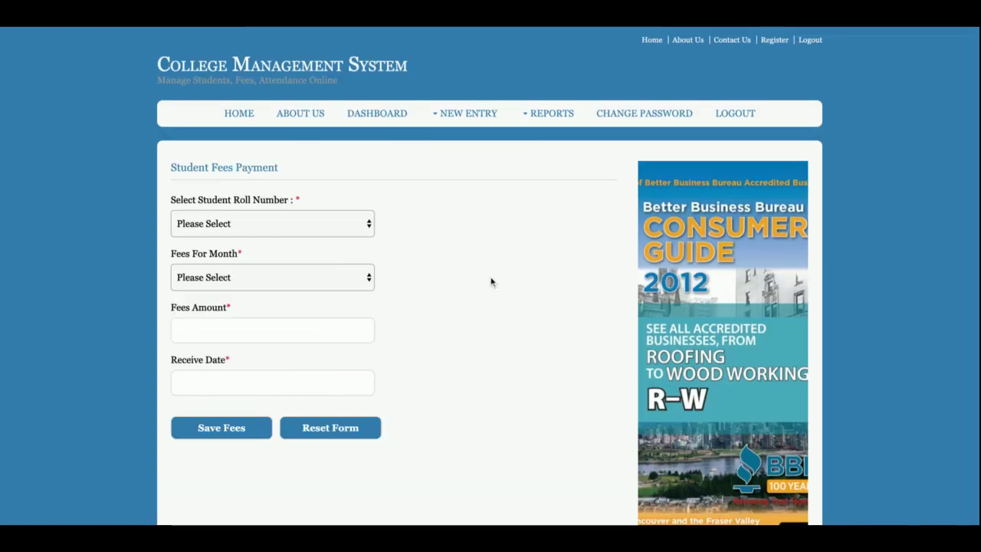
{"action": "left_click", "coordinate": [295, 232]}
{"action": "left_click", "coordinate": [348, 289]}
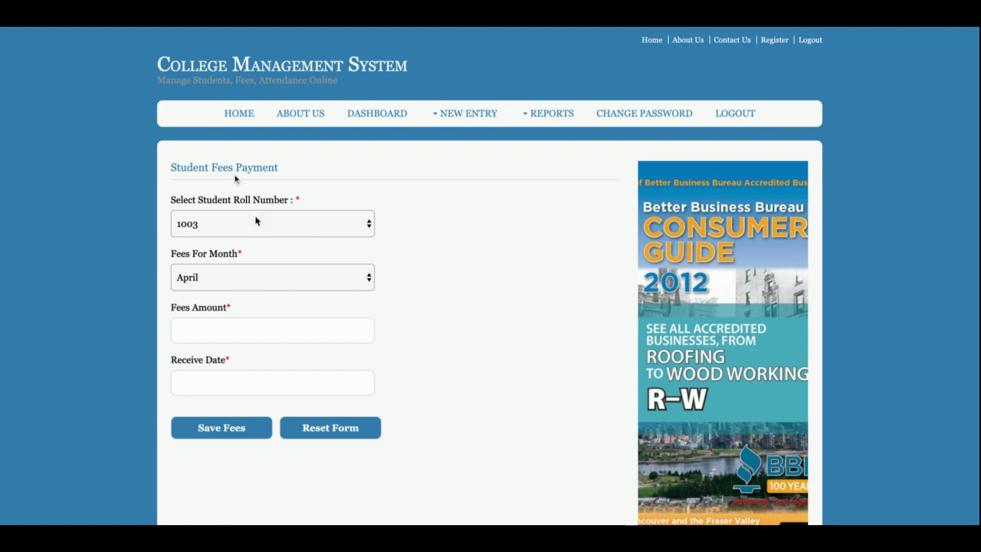
Step: Reload a blank fee payment form, then switch to the empty Student Attendance form
{"action": "mouse_move", "coordinate": [469, 115]}
{"action": "left_click", "coordinate": [451, 160]}
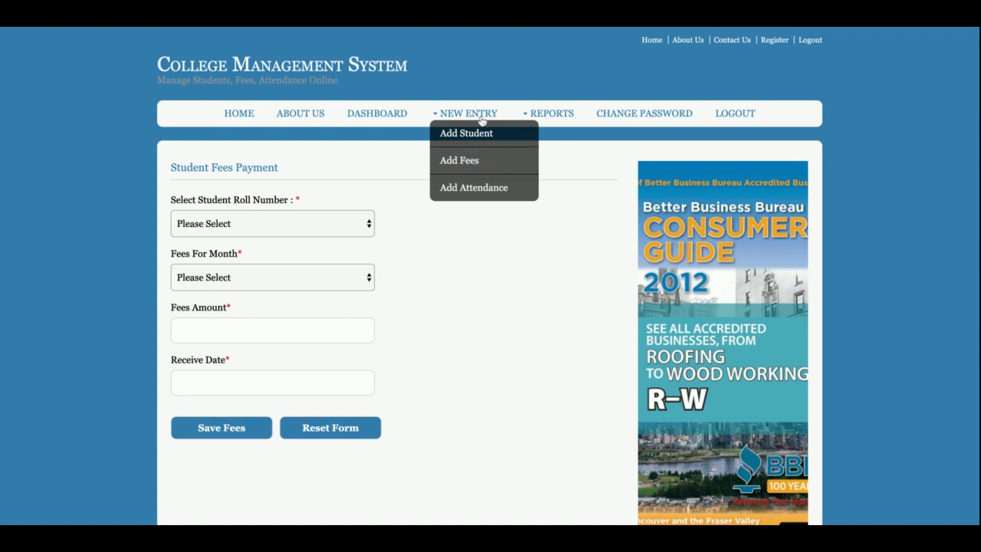
{"action": "left_click", "coordinate": [486, 188]}
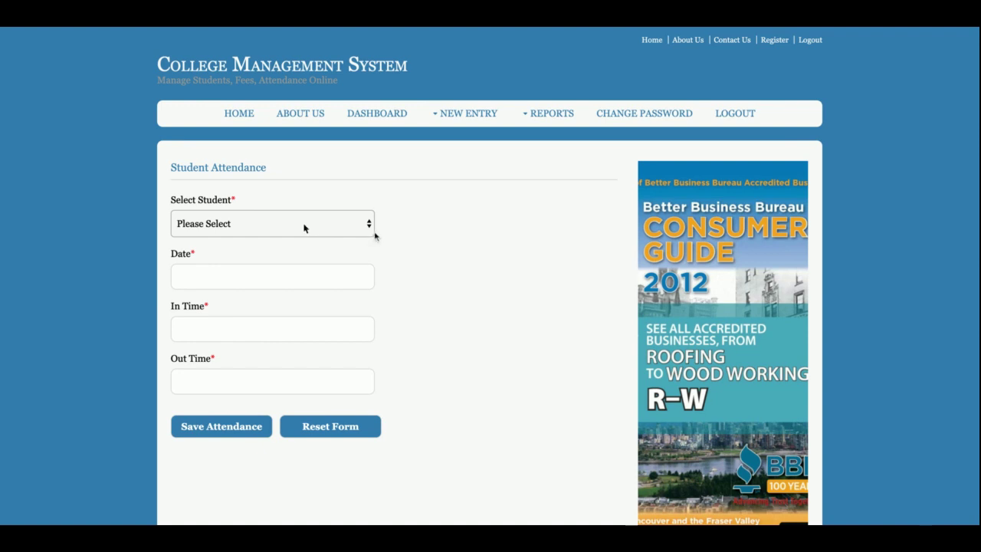
Step: Set the attendance date to the 23rd using the calendar picker
{"action": "left_click", "coordinate": [297, 272]}
{"action": "left_click", "coordinate": [294, 376]}
{"action": "left_click", "coordinate": [293, 326]}
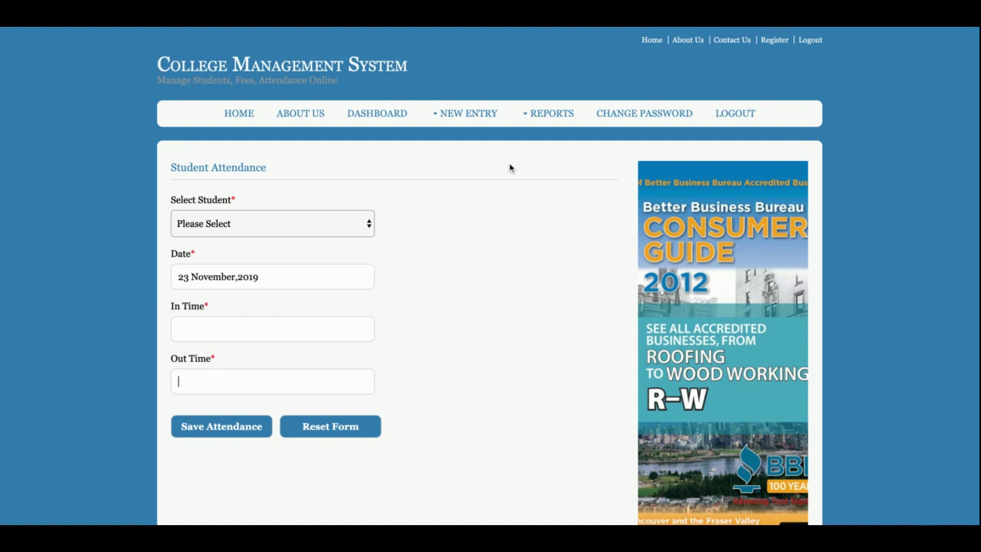
Step: Cycle through the Add Student, Add Fees and Add Attendance forms, then show the Students Report
{"action": "mouse_move", "coordinate": [465, 115]}
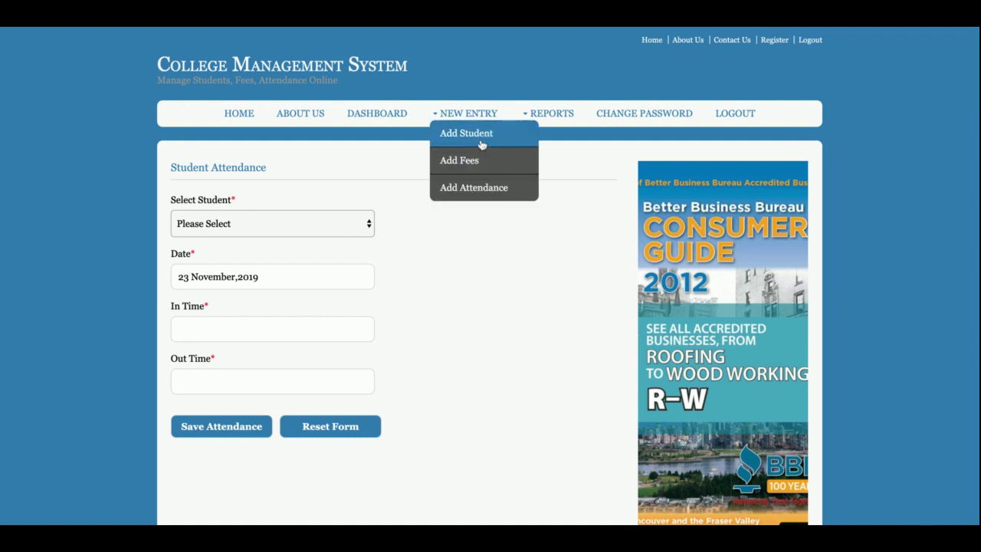
{"action": "left_click", "coordinate": [480, 140]}
{"action": "left_click", "coordinate": [491, 167]}
{"action": "mouse_move", "coordinate": [478, 128]}
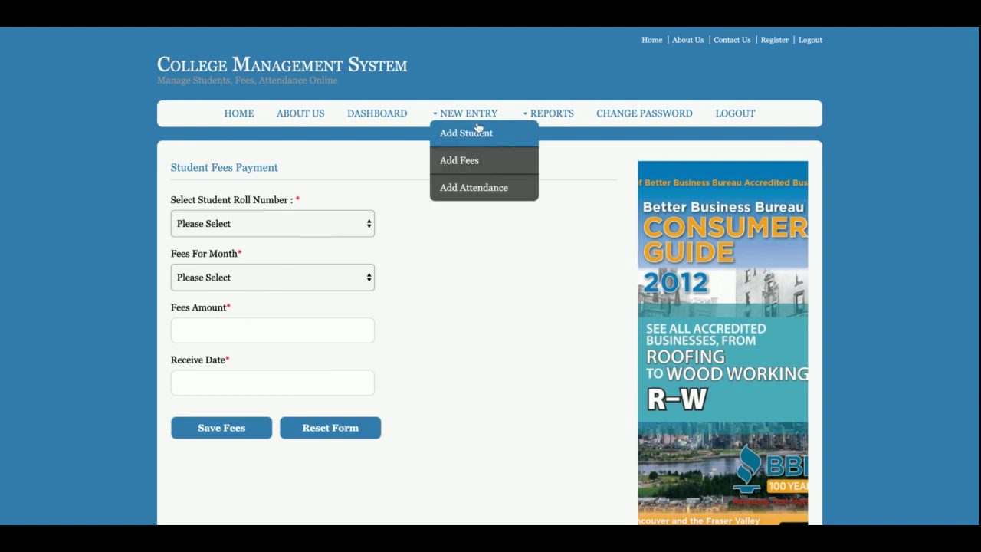
{"action": "left_click", "coordinate": [474, 188]}
{"action": "left_click", "coordinate": [559, 132]}
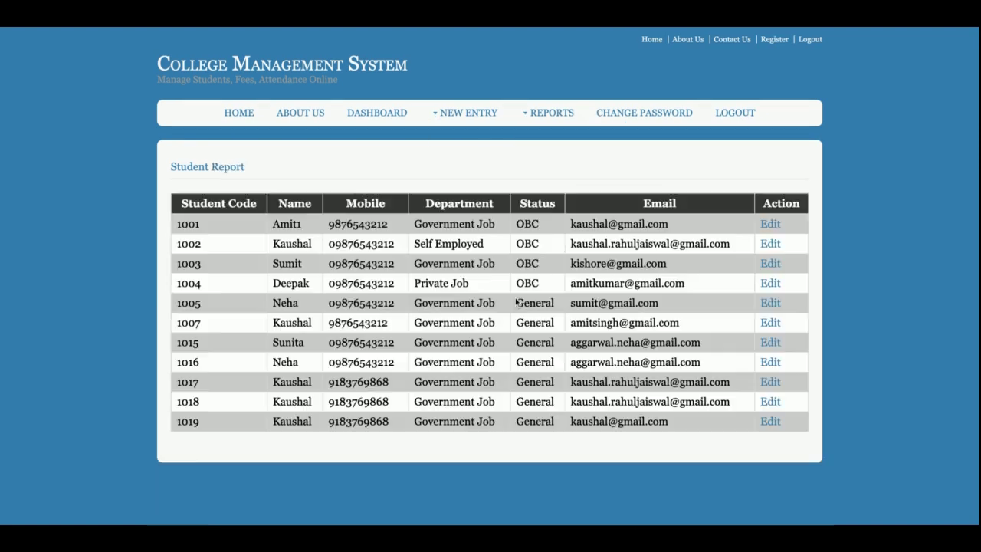
Step: Edit the first student in Student Report and save the form unchanged
{"action": "left_click", "coordinate": [771, 227]}
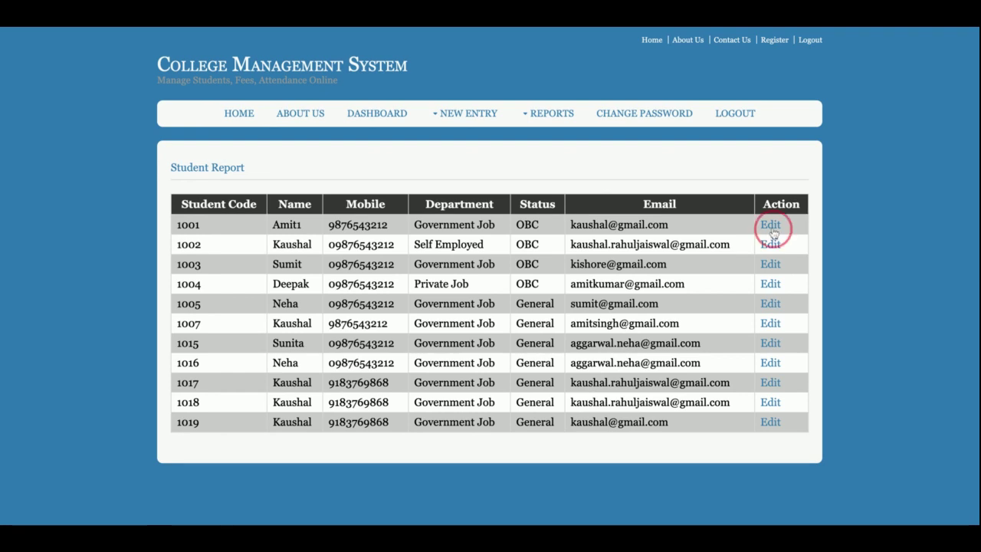
{"action": "scroll", "coordinate": [243, 461], "scroll_direction": "down", "scroll_amount": 3}
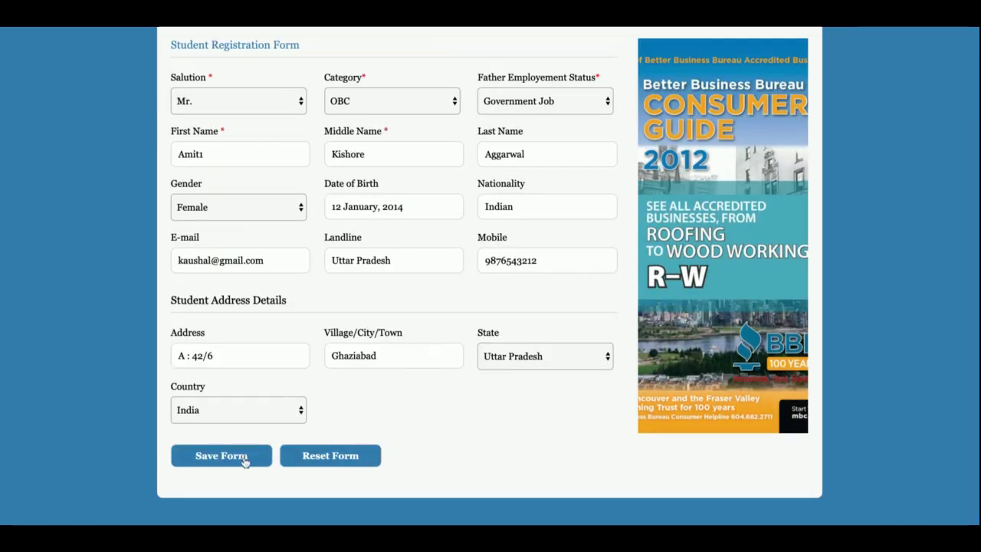
{"action": "left_click", "coordinate": [221, 456]}
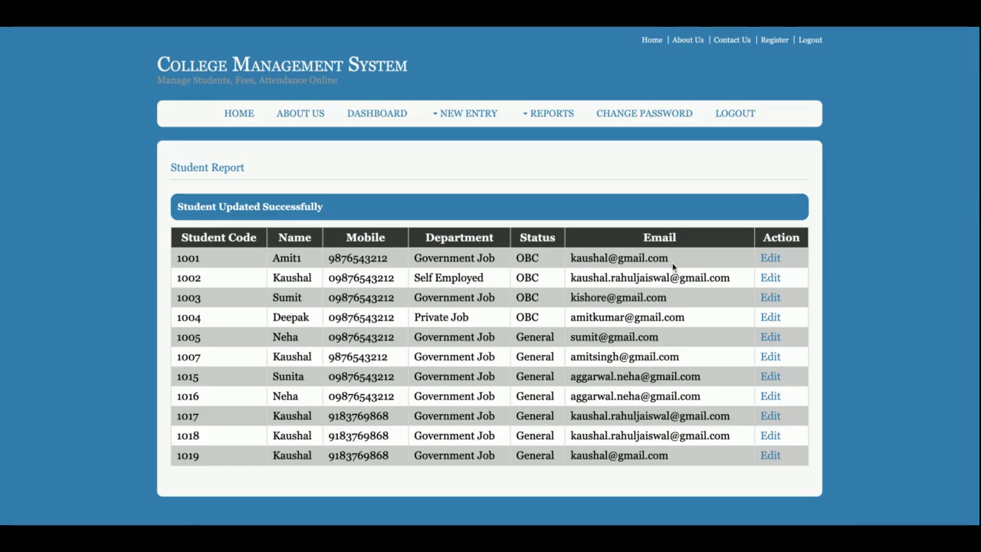
{"action": "triple_click", "coordinate": [301, 215]}
Step: Edit the first entry in the Fees Report and save the fees unchanged
{"action": "left_click", "coordinate": [548, 113]}
{"action": "left_click", "coordinate": [564, 160]}
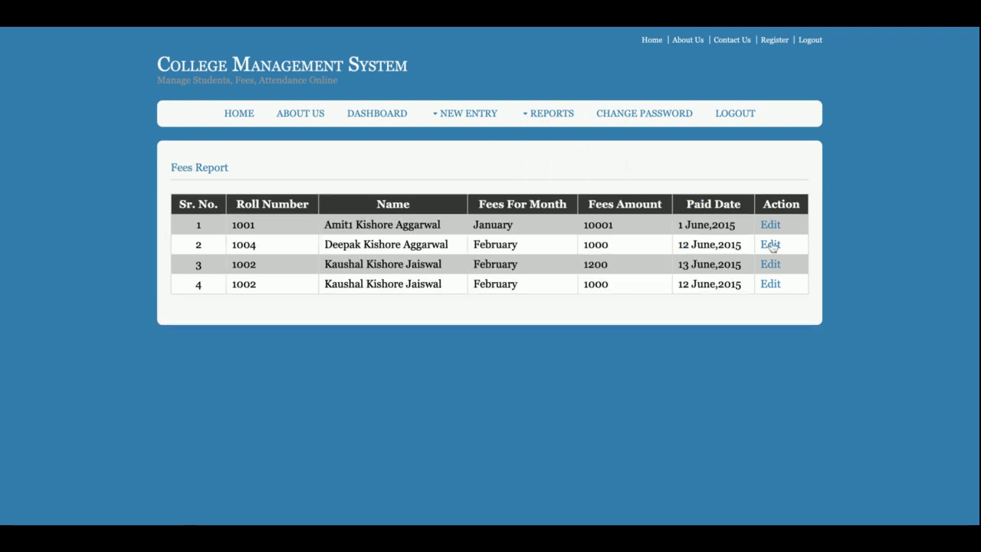
{"action": "left_click", "coordinate": [770, 225]}
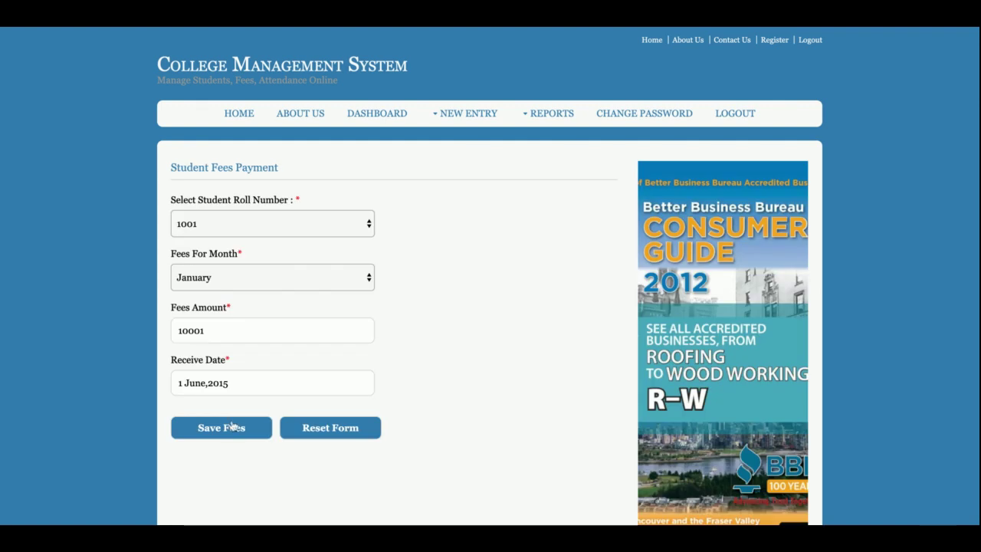
{"action": "left_click", "coordinate": [232, 426]}
Step: Edit the first attendance record (27 June,2015, 10:00 AM–05:00 PM) from Attendance Report
{"action": "left_click", "coordinate": [550, 114]}
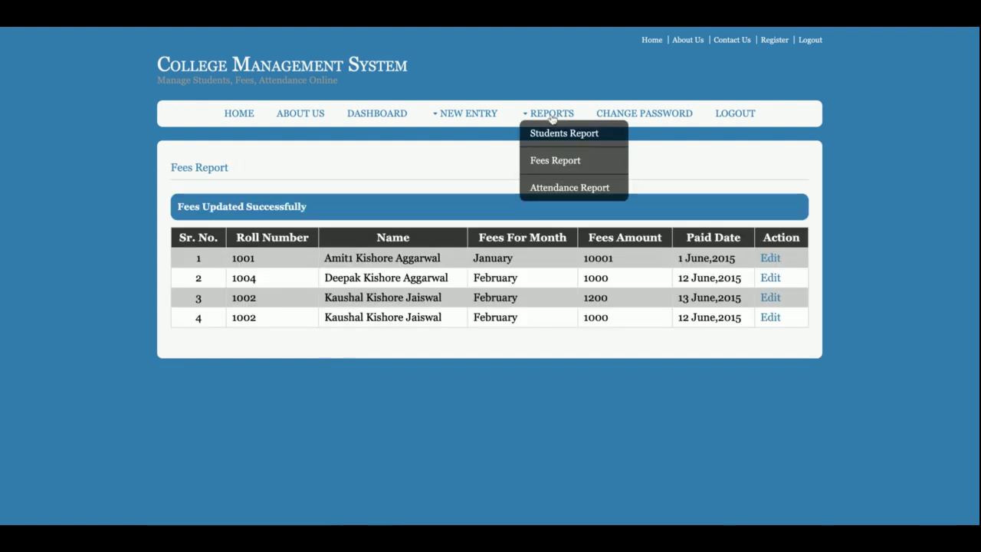
{"action": "left_click", "coordinate": [564, 190]}
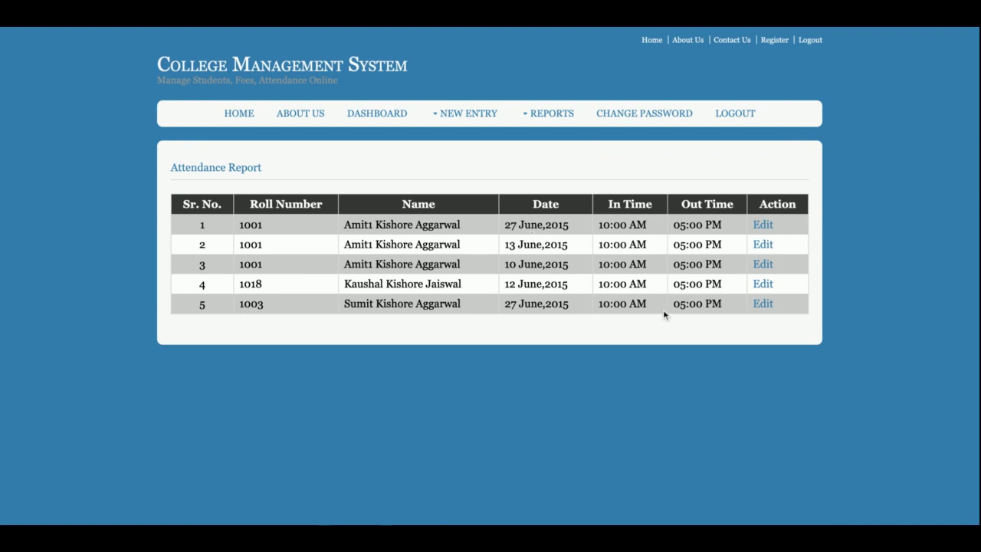
{"action": "left_click", "coordinate": [769, 225]}
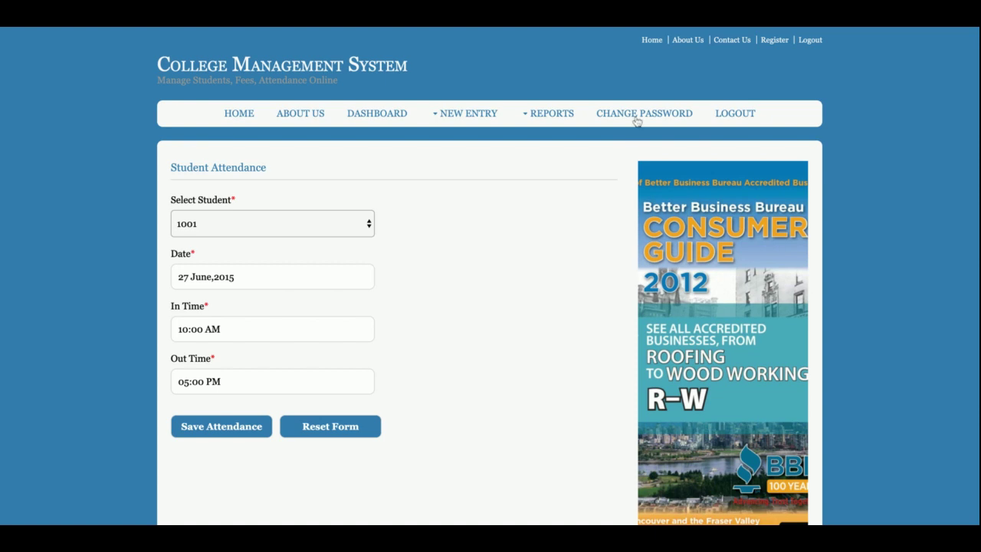
Step: Bring up the Change Password form with empty old, new and confirm password fields
{"action": "left_click", "coordinate": [637, 115]}
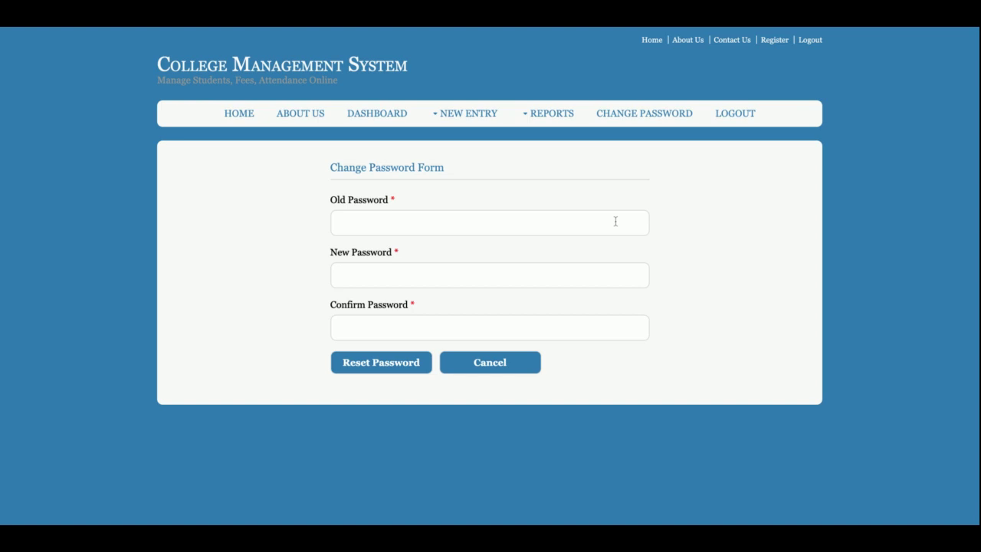
Step: Log out, sign back in with the autofilled admin credentials, then log out again
{"action": "left_click", "coordinate": [740, 117]}
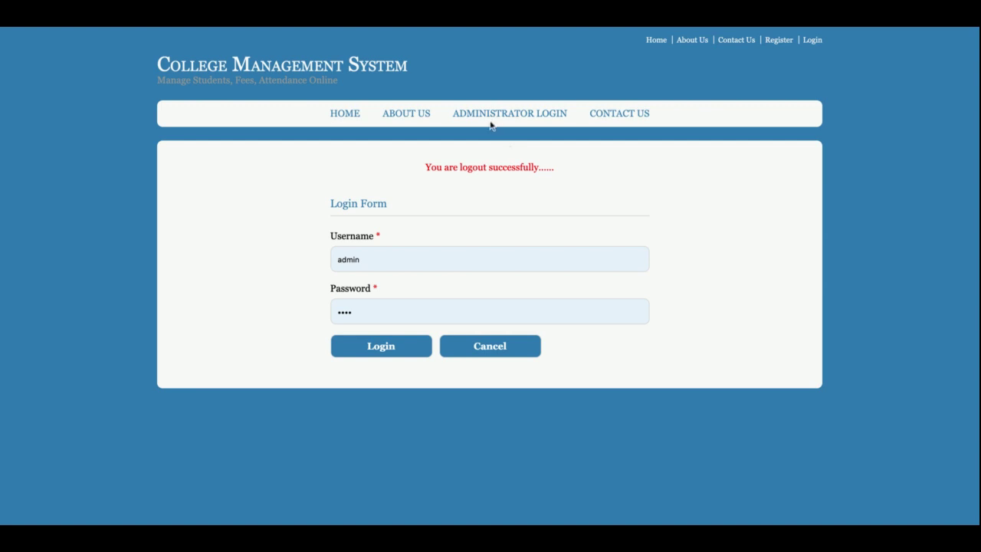
{"action": "left_click", "coordinate": [383, 346]}
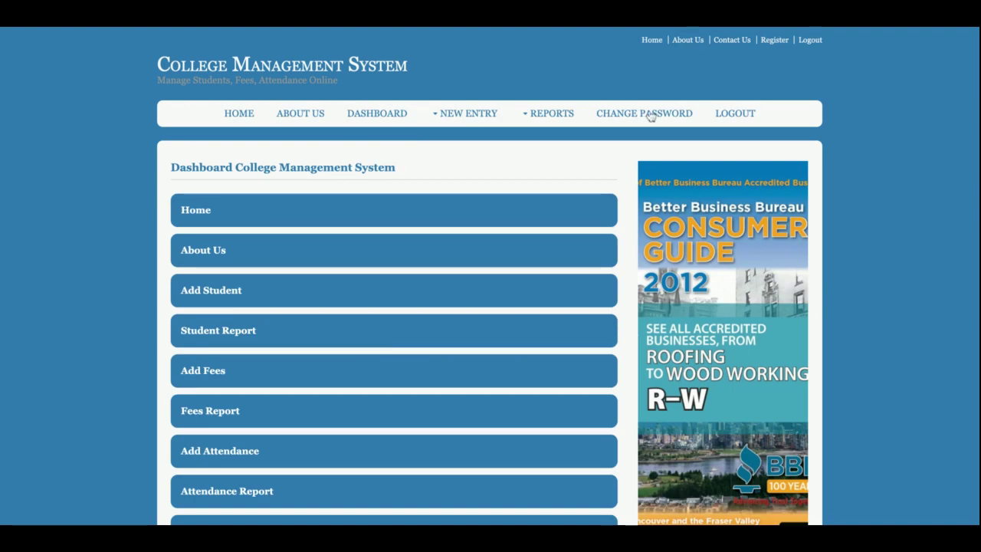
{"action": "left_click", "coordinate": [736, 115]}
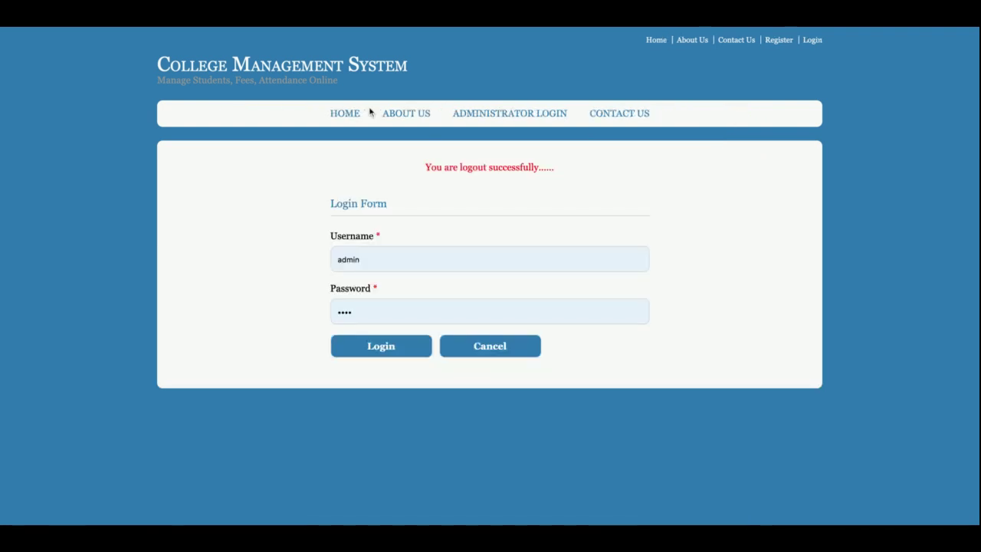